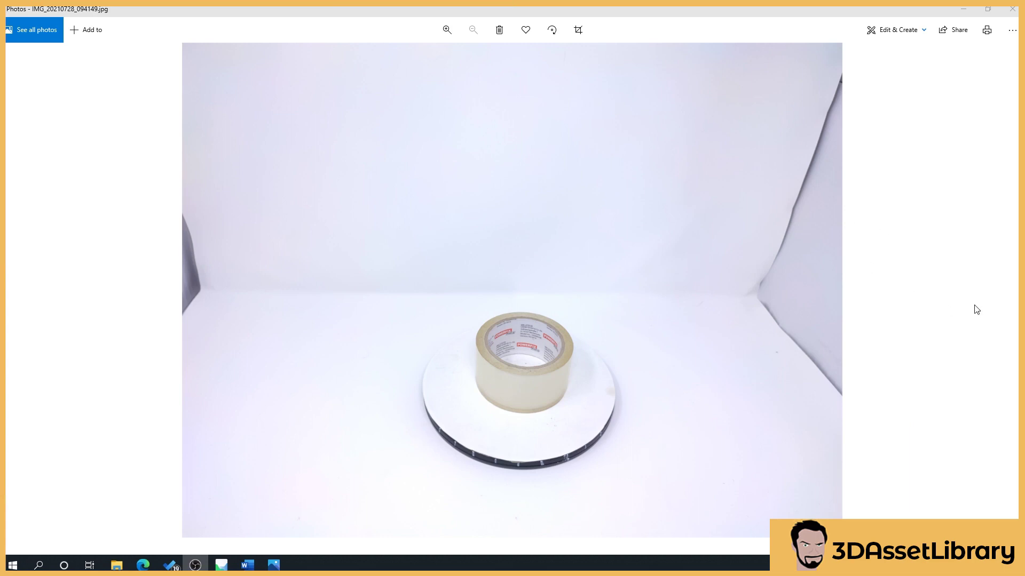
Advance forward through the first few boot turntable photos.
mouse_move(977, 310)
click(1007, 285)
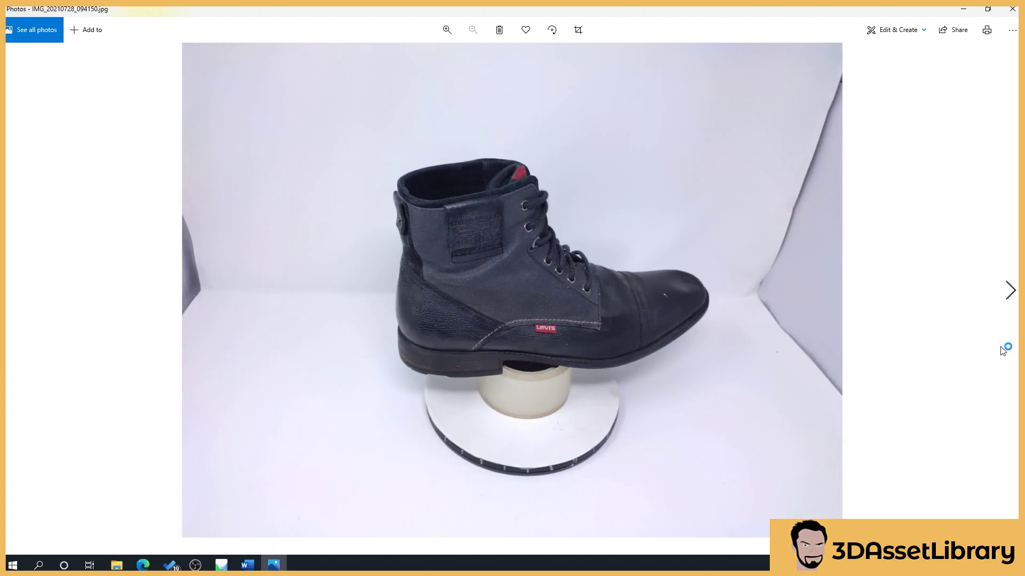
click(1009, 293)
click(1009, 292)
click(1010, 294)
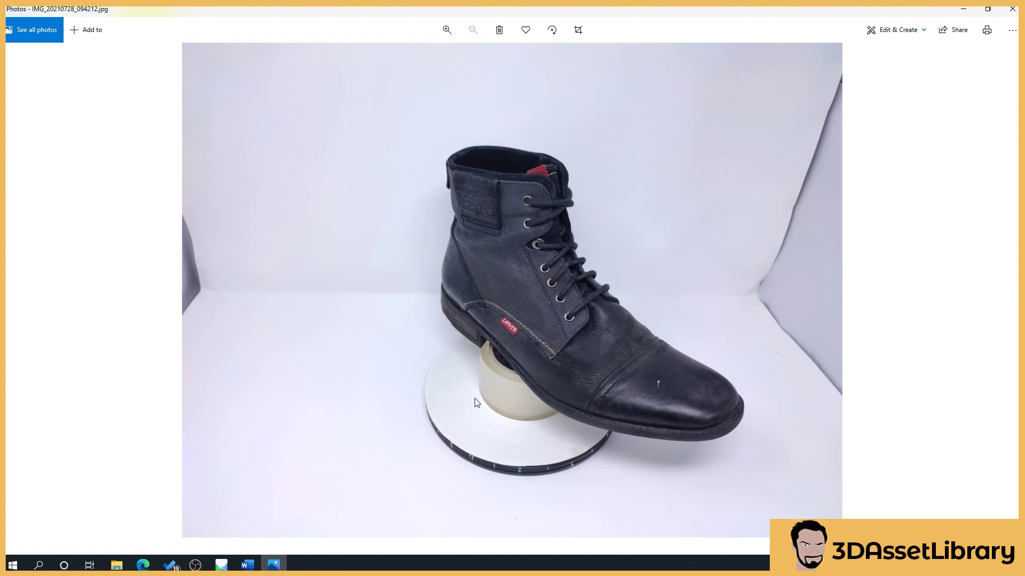
Step back to the photo showing only the tape roll.
click(21, 291)
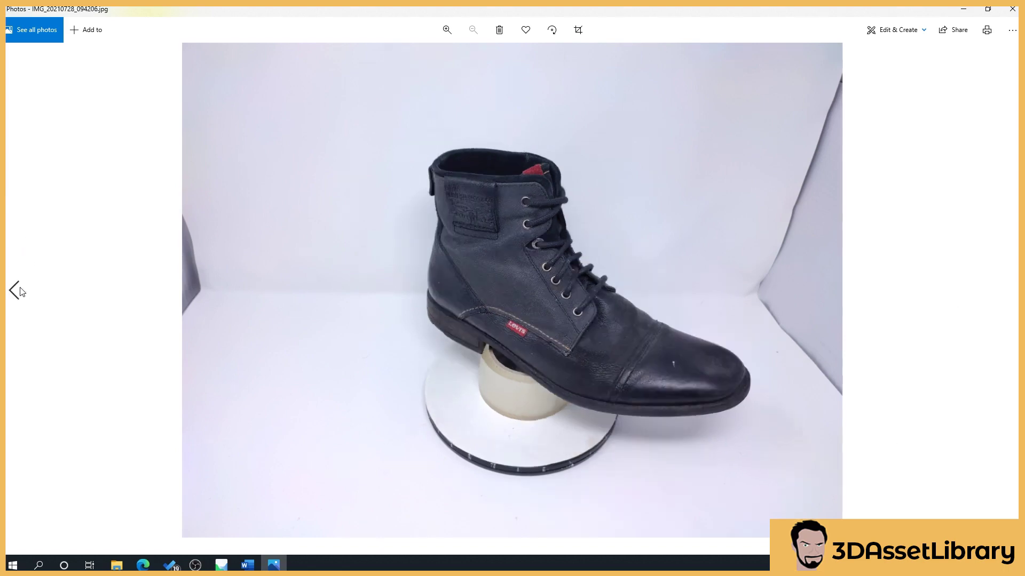
click(19, 291)
click(19, 292)
click(19, 291)
click(20, 291)
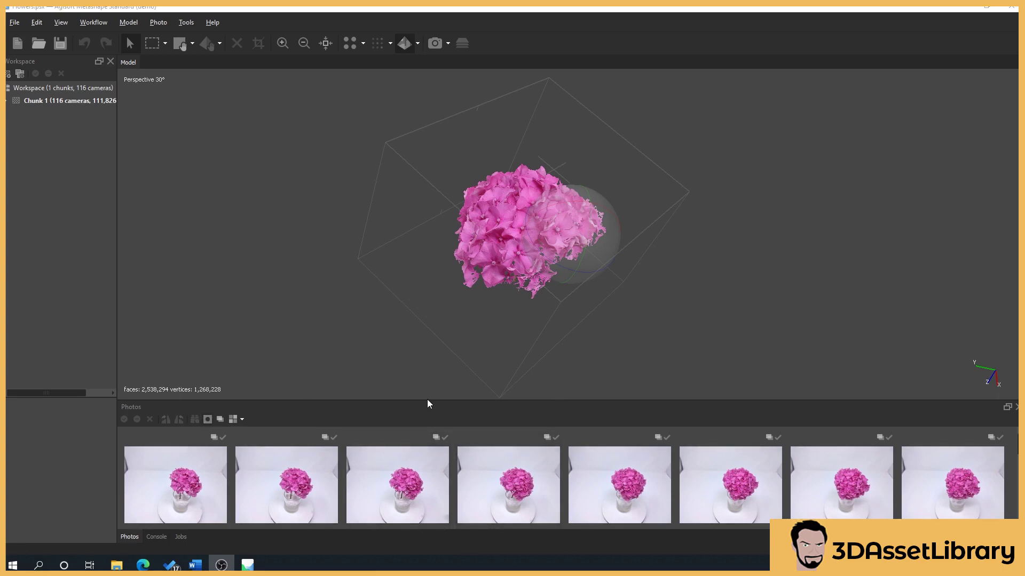
Enlarge the source-photo thumbnail pane and scroll through the flower photos.
drag(425, 399, 251, 192)
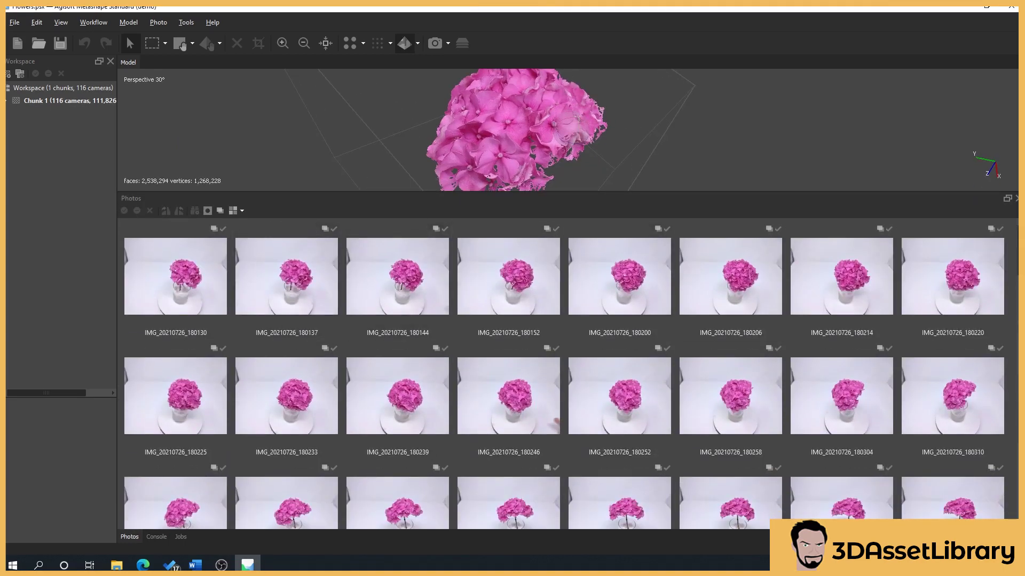
scroll(1017, 372, down, 10)
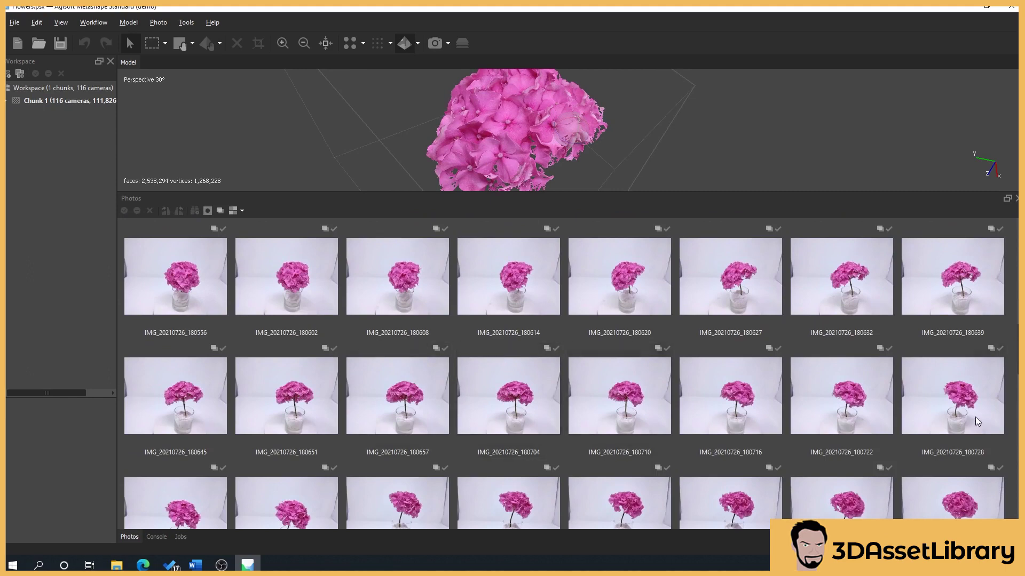
scroll(791, 441, down, 8)
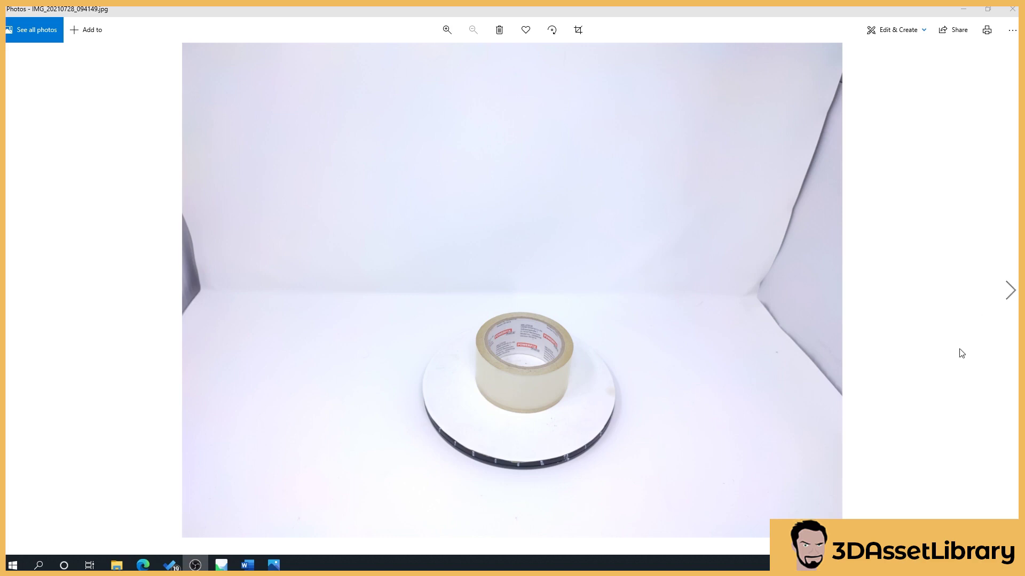
Advance the Photos viewer to IMG_20210728_094150.jpg, the first boot shot.
click(554, 354)
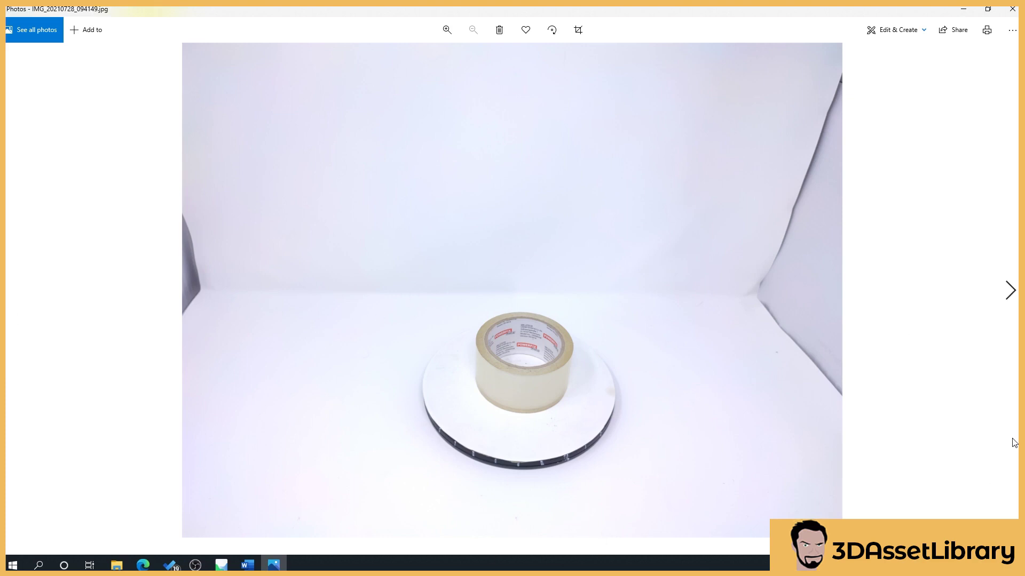
key(Right)
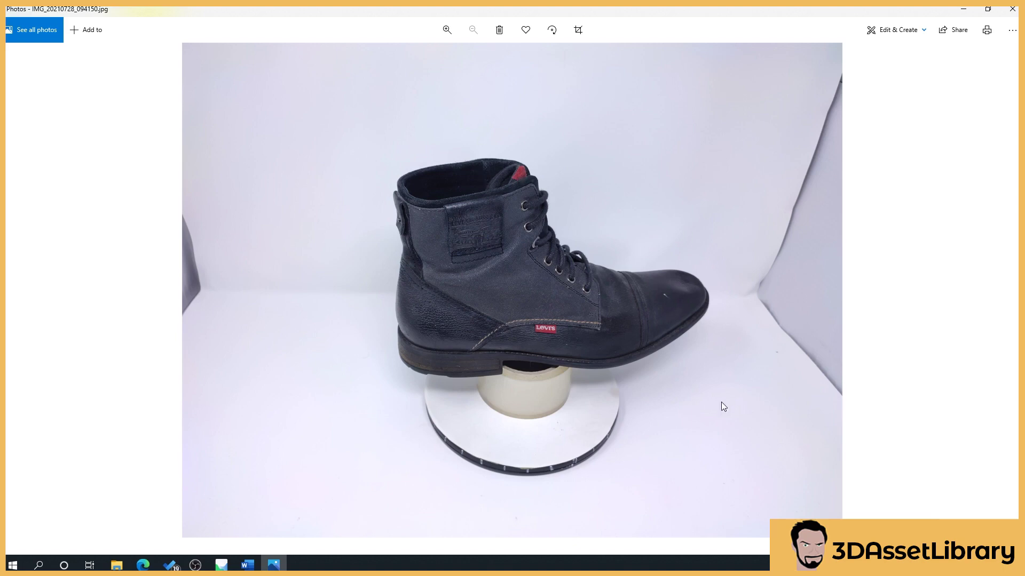
Preview two boot shots, then return to tape-roll photo IMG_20210728_094149.jpg.
click(999, 305)
click(1000, 306)
key(Left)
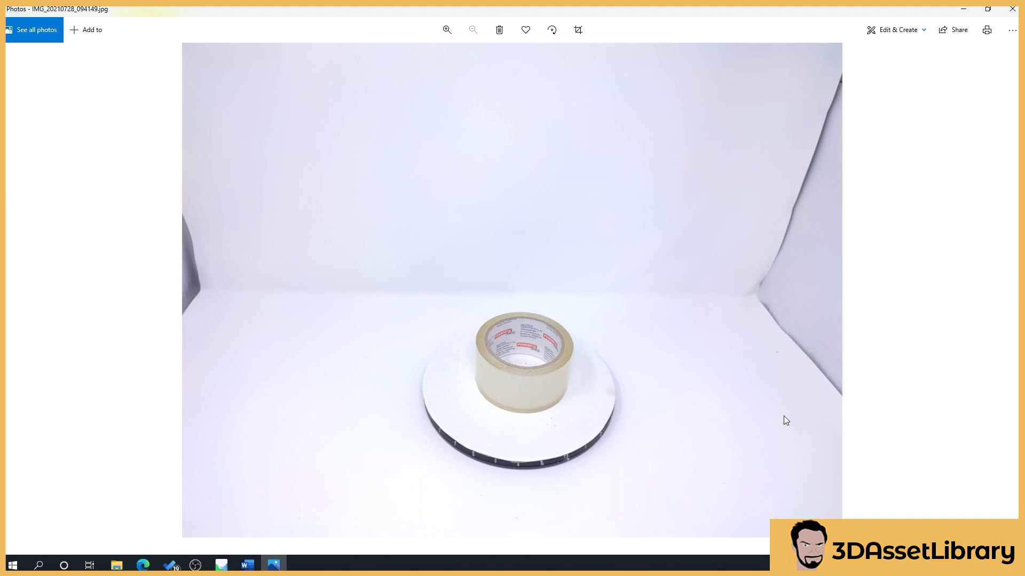
Step through the rotating boot photos up to IMG_20210728_094933.jpg showing the sole.
key(Right)
key(Right)
key(Right)
key(Right)
key(Right)
key(Right)
key(Right)
key(Right)
key(Right)
key(Right)
key(Right)
key(Right)
key(Right)
key(Right)
key(Right)
key(Right)
key(Right)
key(Right)
key(Right)
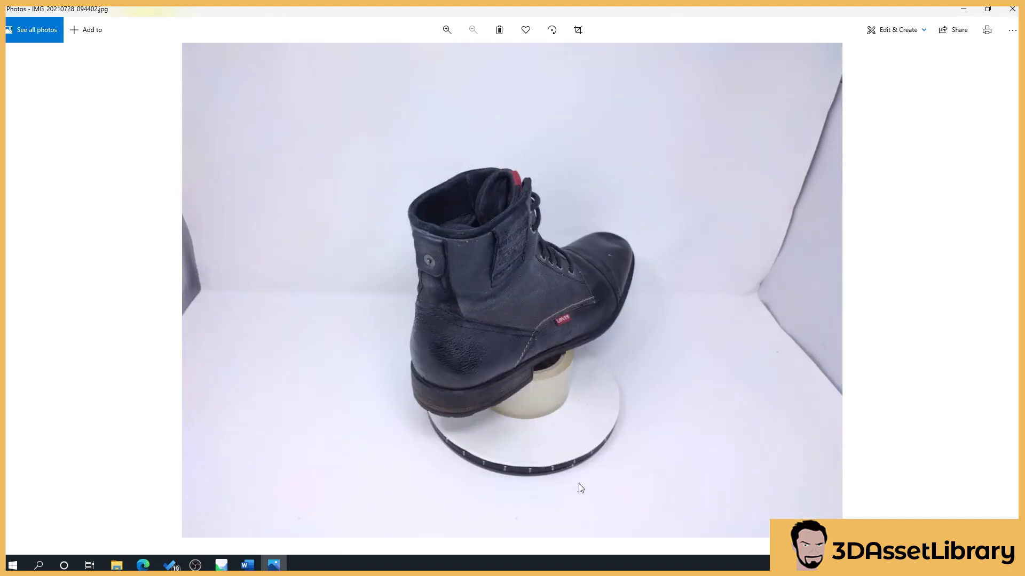
key(Right)
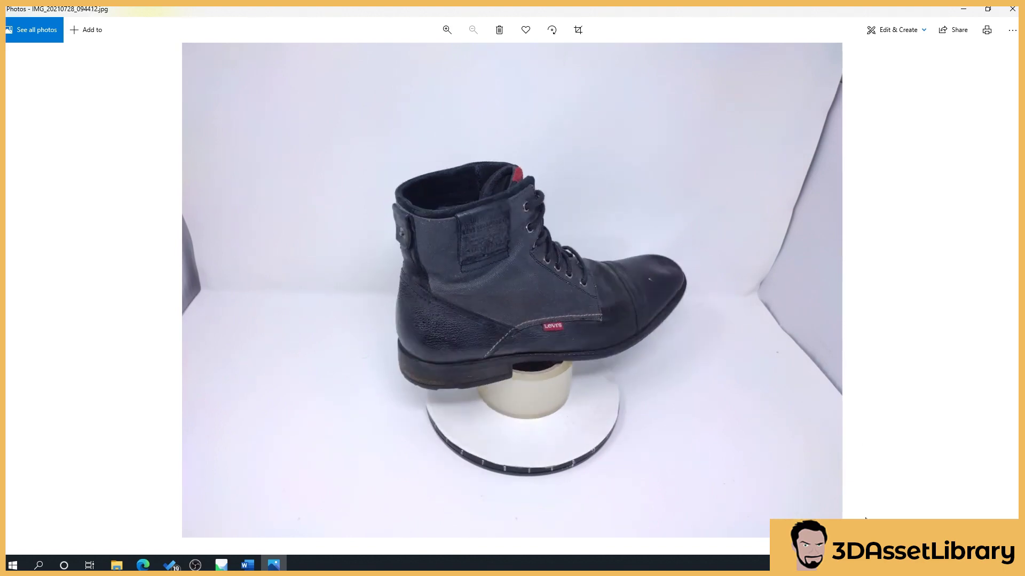
key(Right)
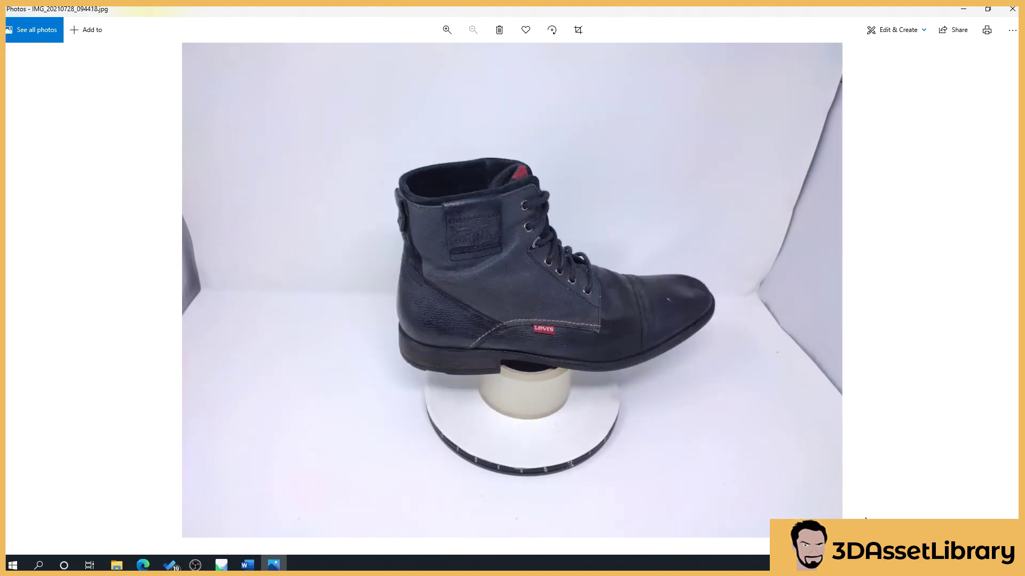
key(Right)
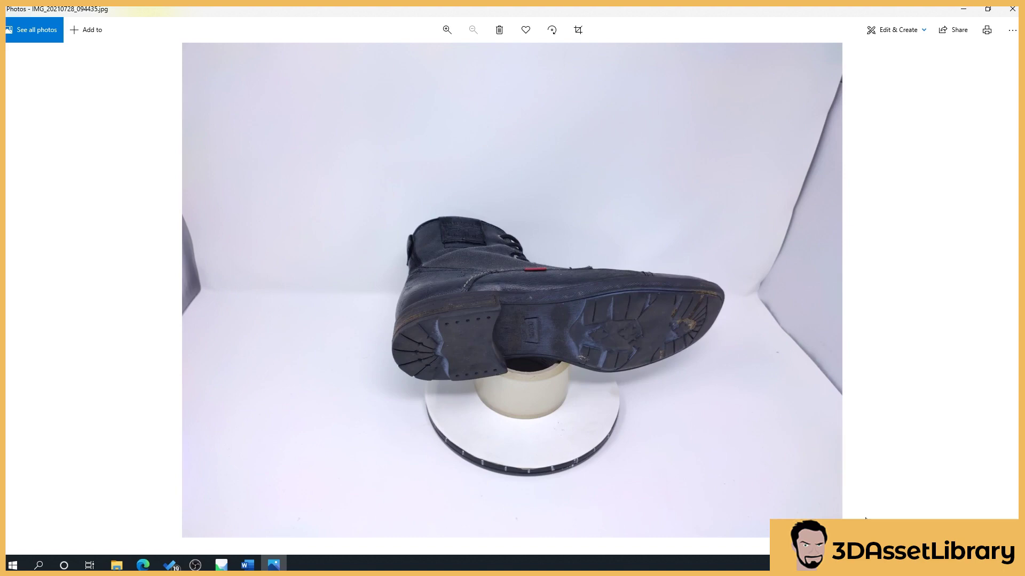
key(Right)
key(Right)
key(Right)
key(Right)
key(Right)
key(Right)
key(Right)
key(Right)
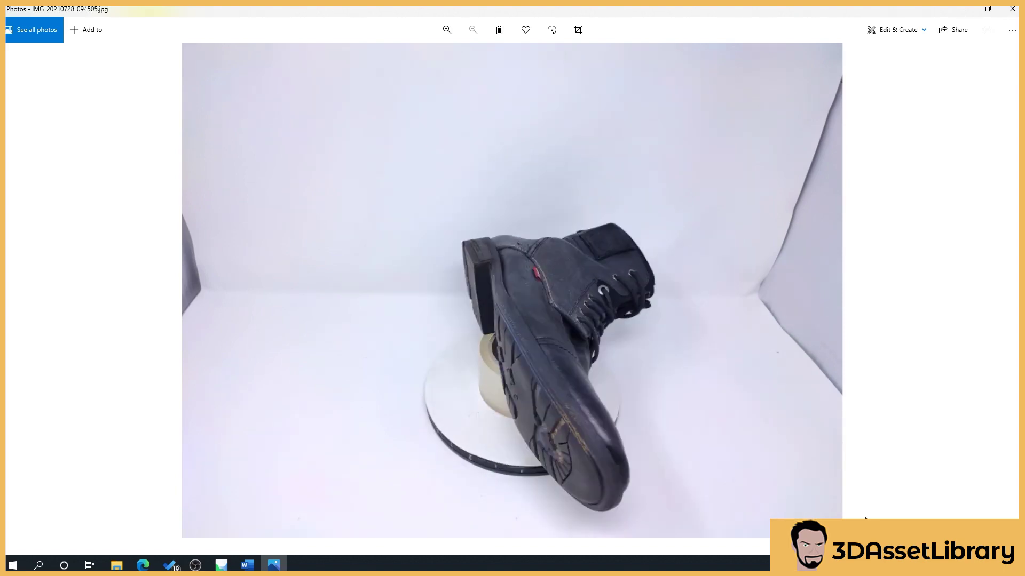
key(Right)
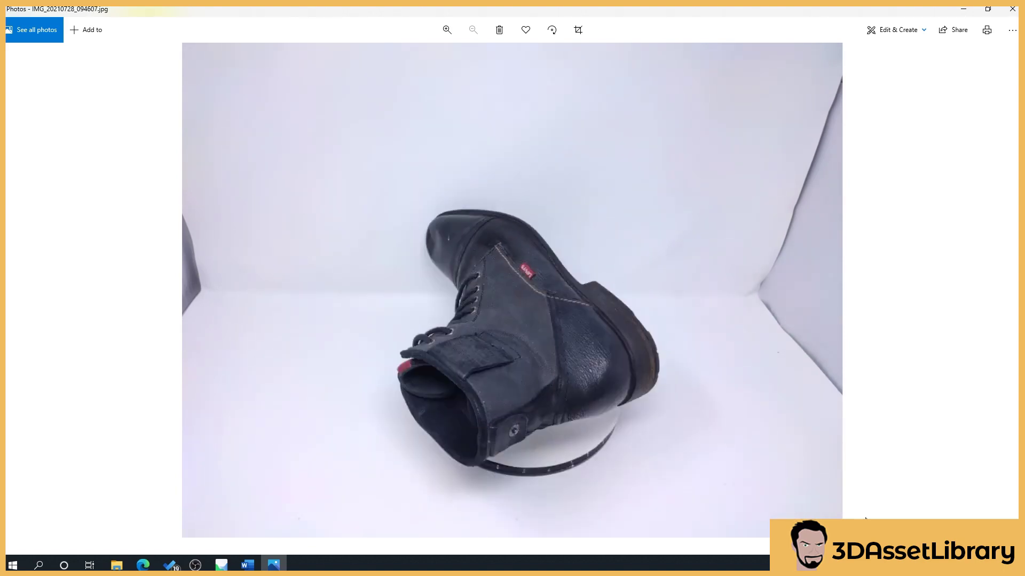
key(Right)
key(Right)
key(Right)
key(Right)
key(Right)
key(Right)
key(Right)
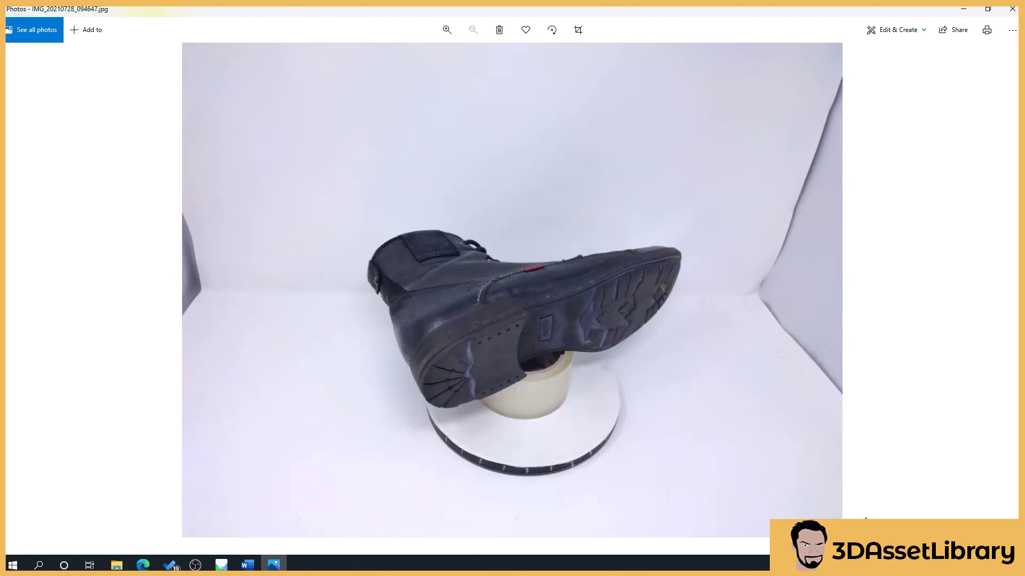
key(Right)
key(Right)
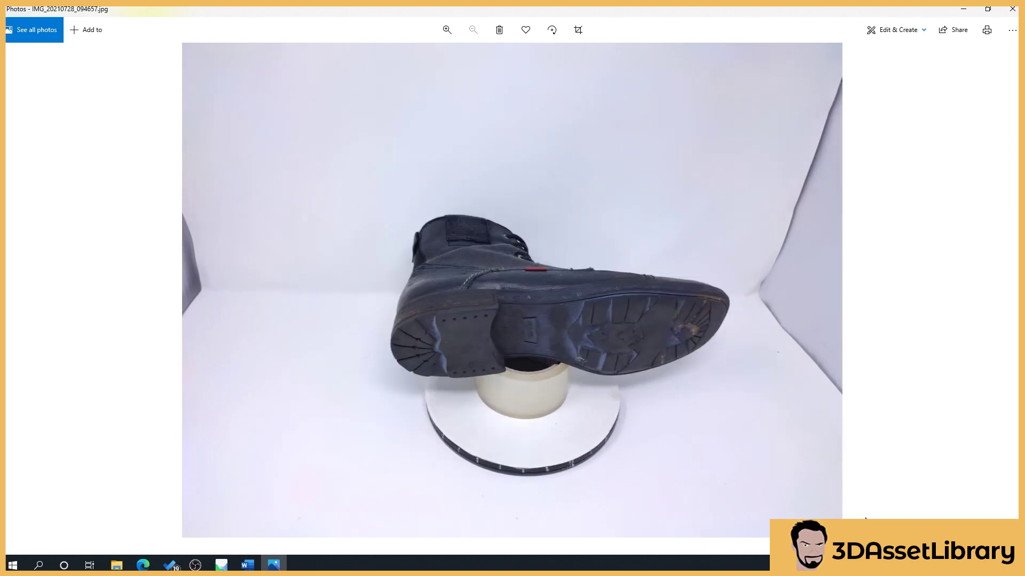
key(Right)
key(Right)
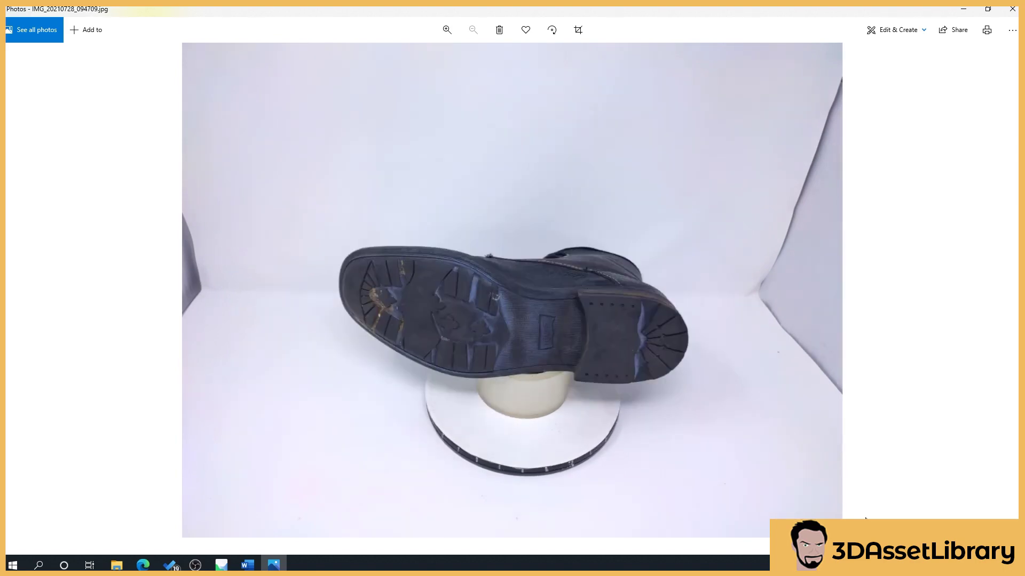
key(Right)
key(Right)
key(Right)
key(Right)
key(Right)
key(Right)
key(Right)
key(Right)
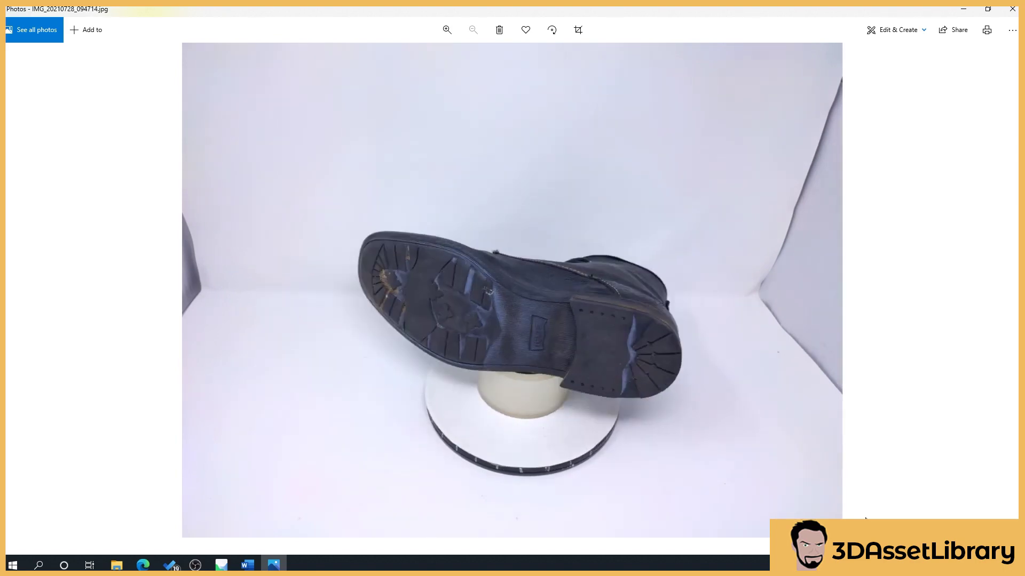
key(Right)
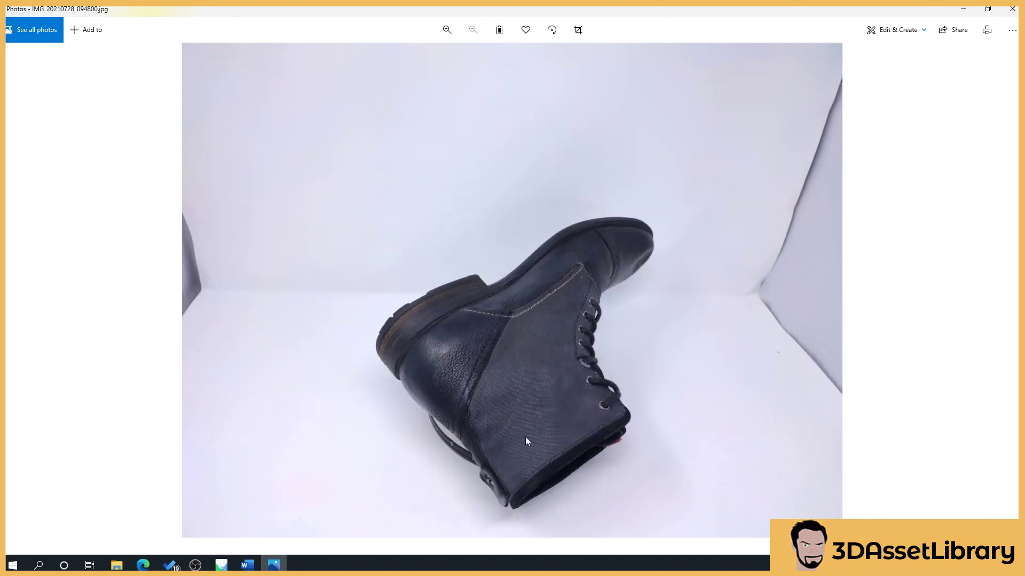
key(Right)
key(Right)
key(Right)
key(Right)
key(Right)
key(Right)
key(Right)
key(Right)
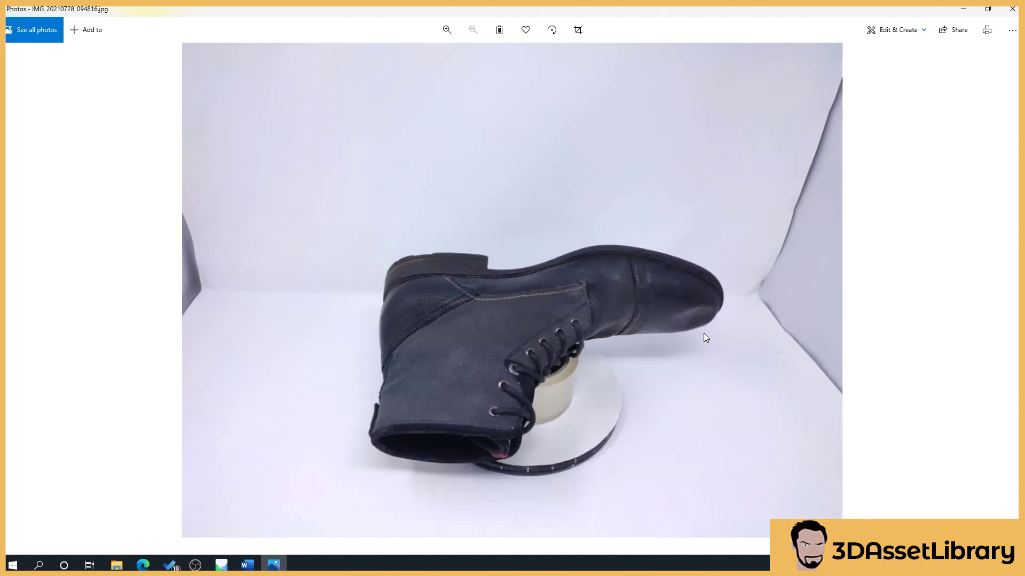
key(Right)
key(Right)
key(Right)
key(Right)
key(Right)
key(Right)
key(Right)
key(Right)
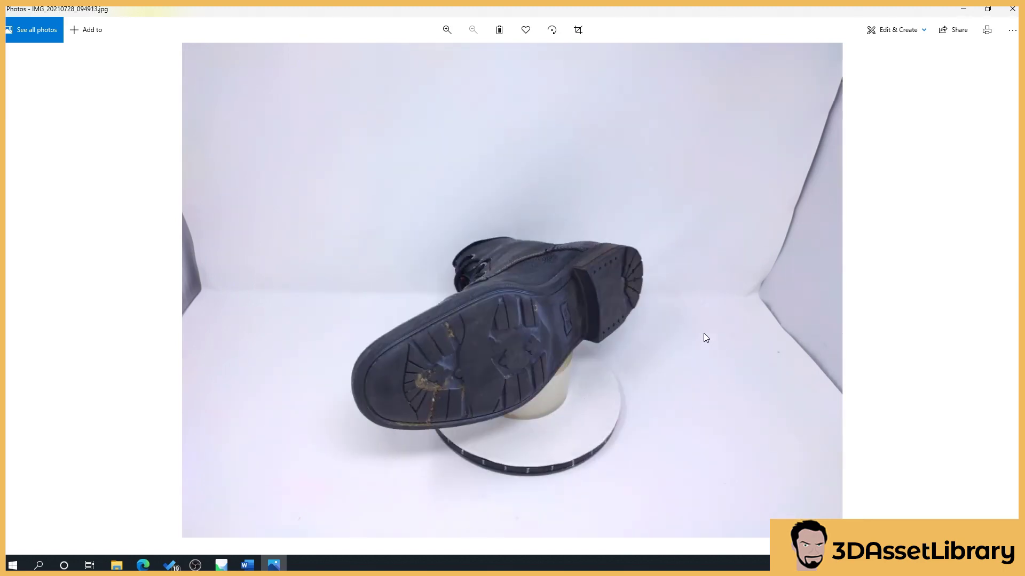
key(Right)
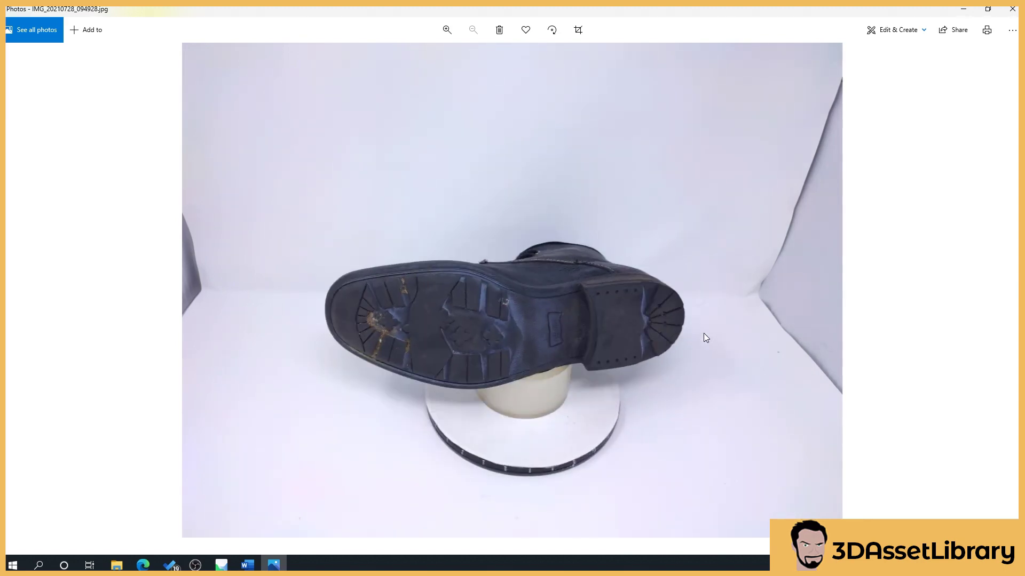
key(Right)
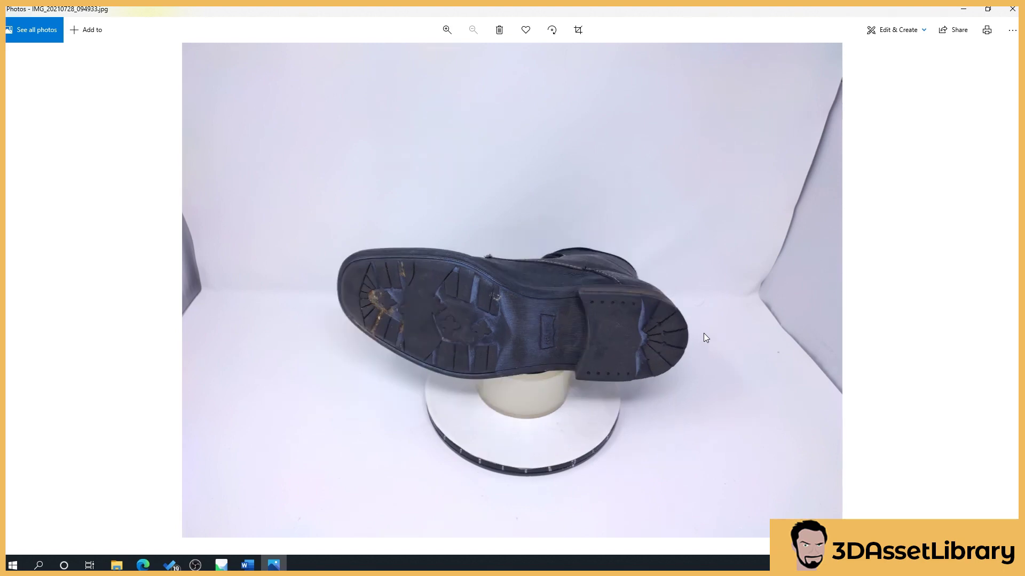
Flip between boot shot 094933, tape-roll shot 095004 and 095005, ending on 095005.
key(Right)
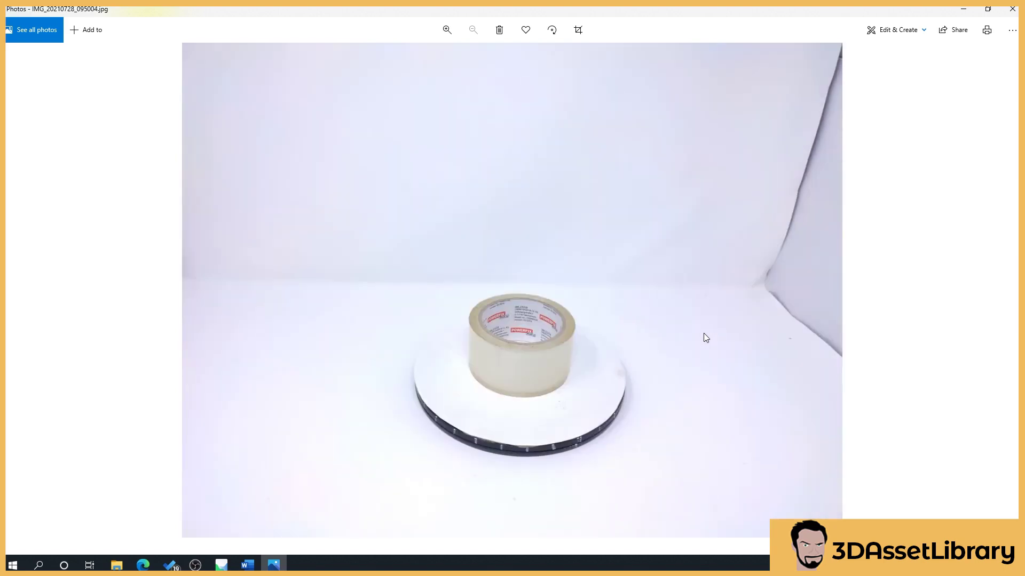
key(Right)
key(Left)
key(Right)
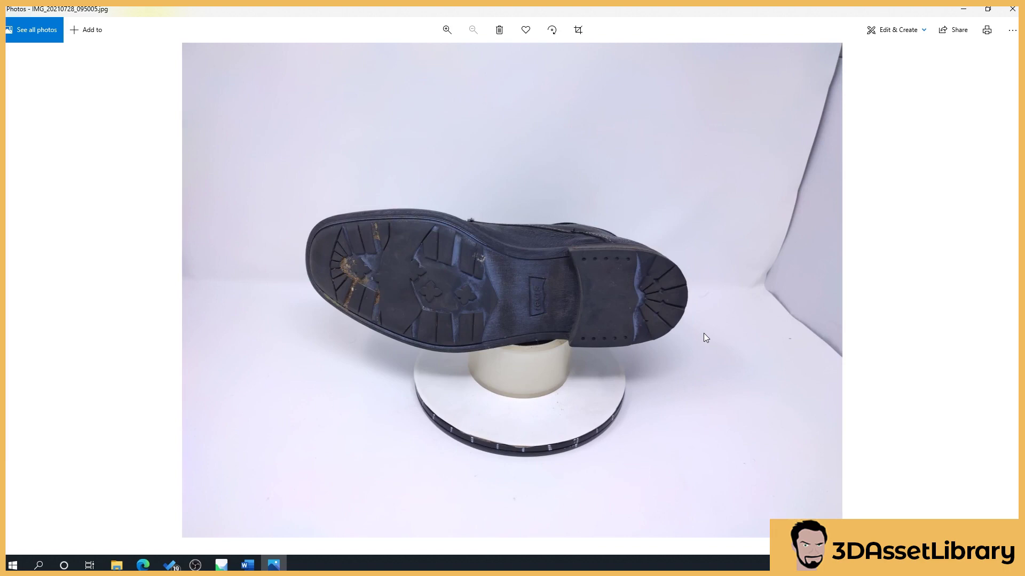
key(Left)
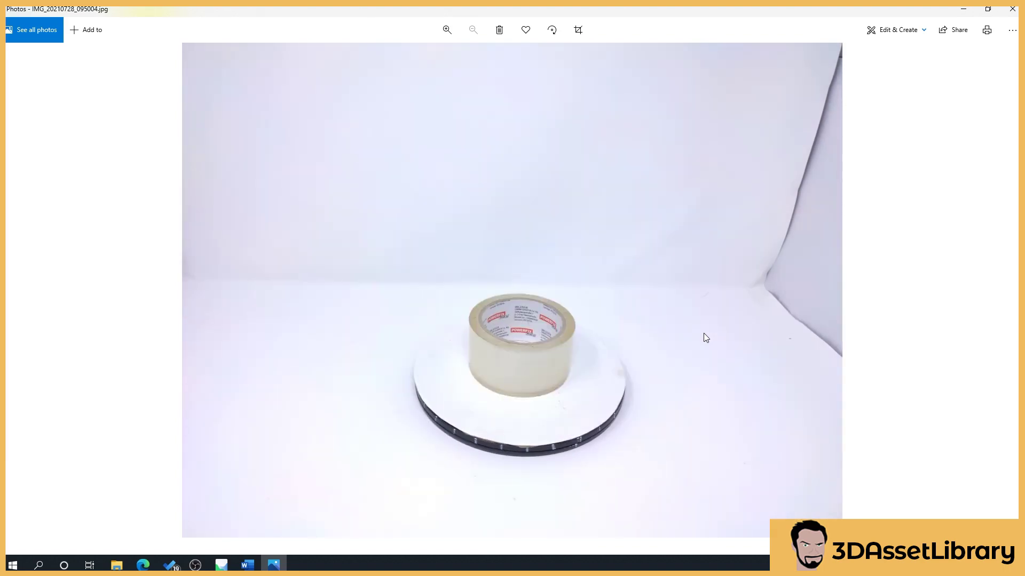
key(Right)
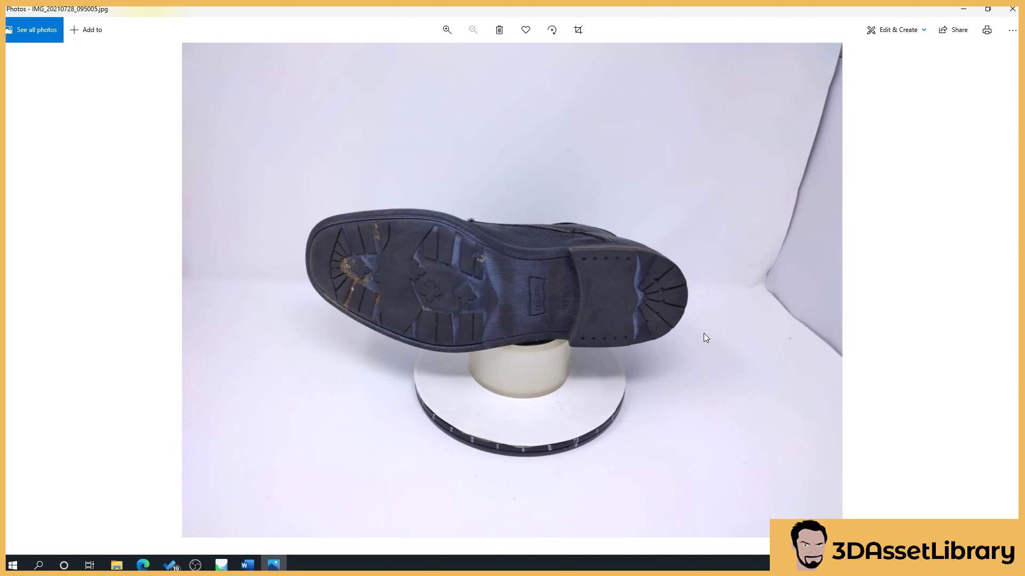
key(Left)
key(Left)
key(Right)
key(Right)
key(Left)
key(Left)
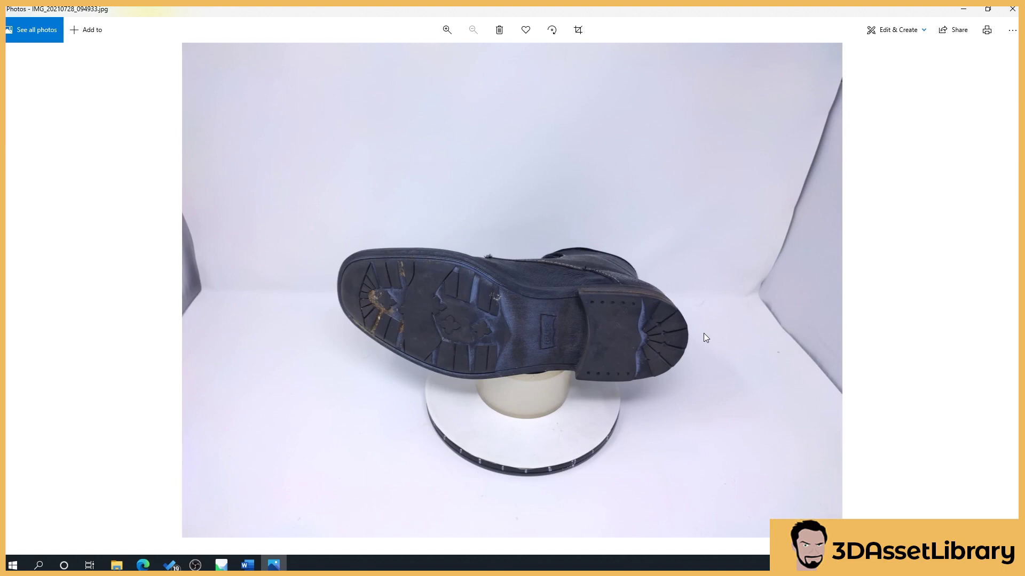
key(Right)
key(Right)
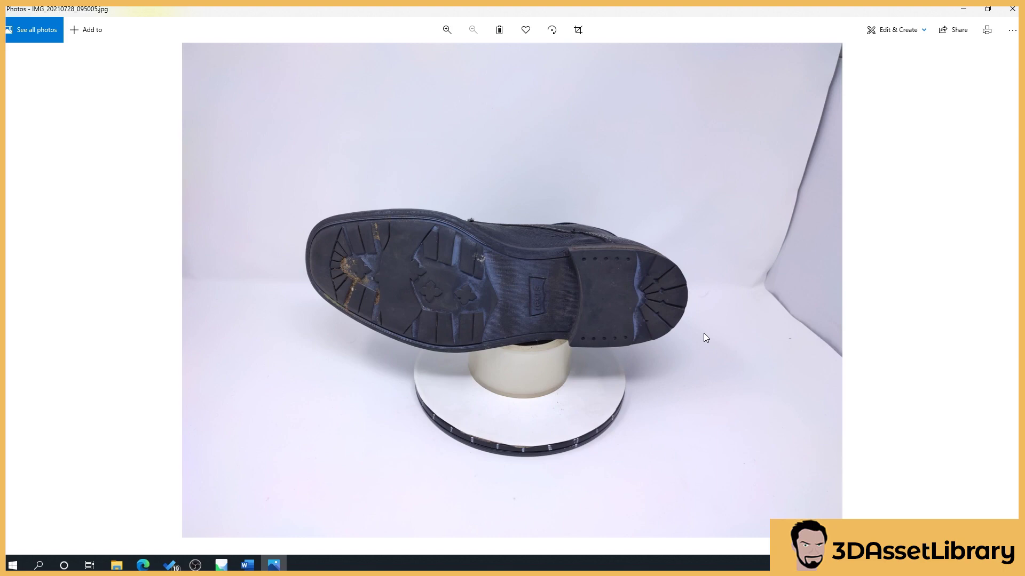
Advance through the laced-side, sole and opening views of the boot.
key(Right)
key(Right)
key(Right)
key(Right)
key(Right)
key(Right)
key(Right)
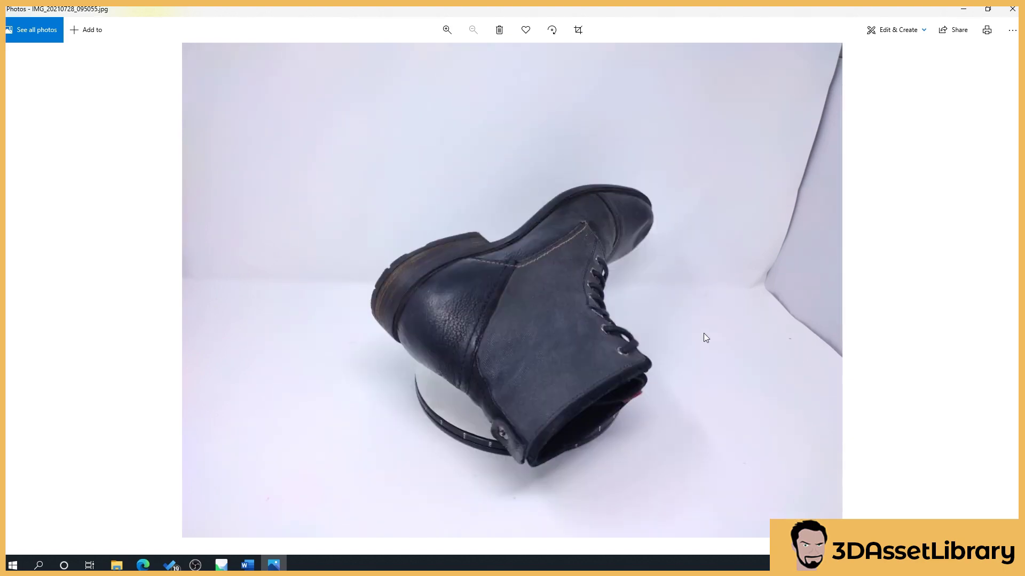
key(Right)
key(Right)
key(Right)
key(Right)
key(Right)
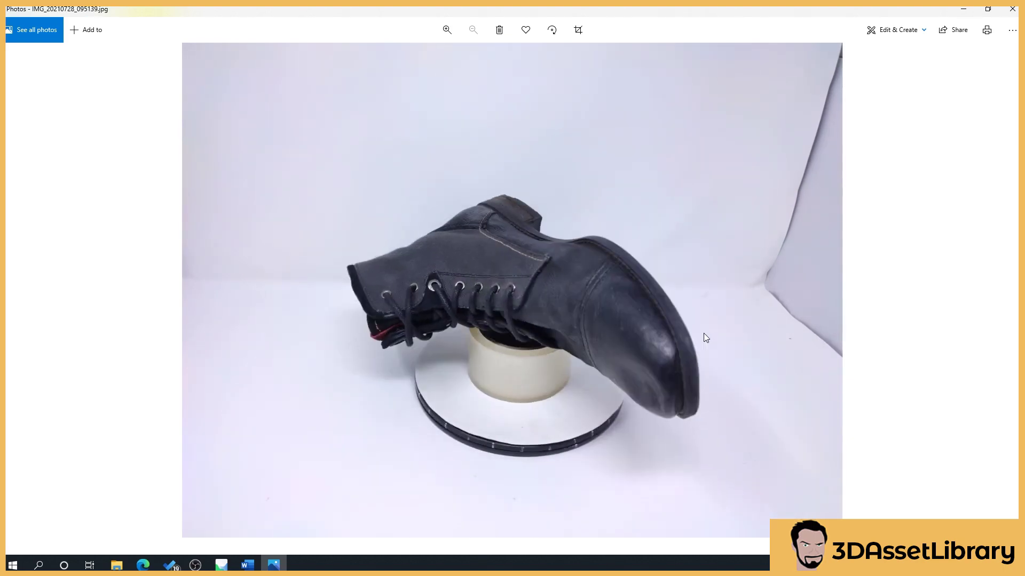
key(Right)
key(Right)
key(Right)
key(Right)
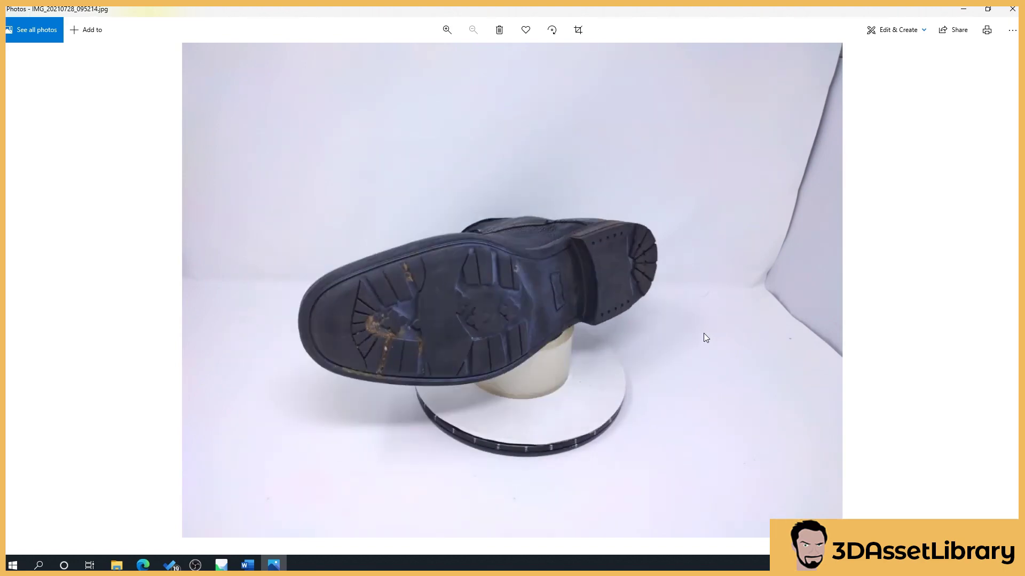
key(Right)
key(Right)
key(Right)
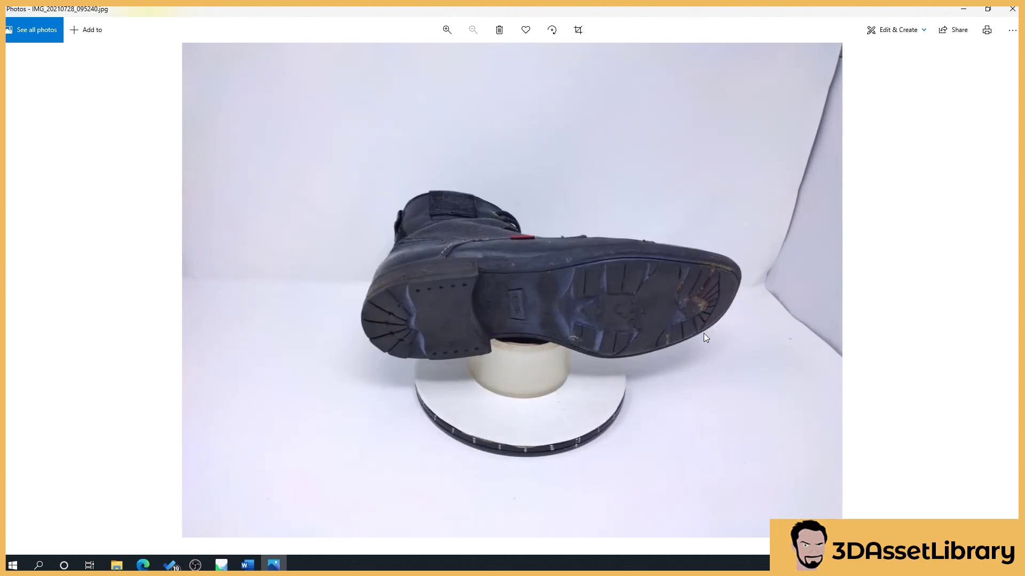
key(Right)
key(Right)
key(Right)
key(Right)
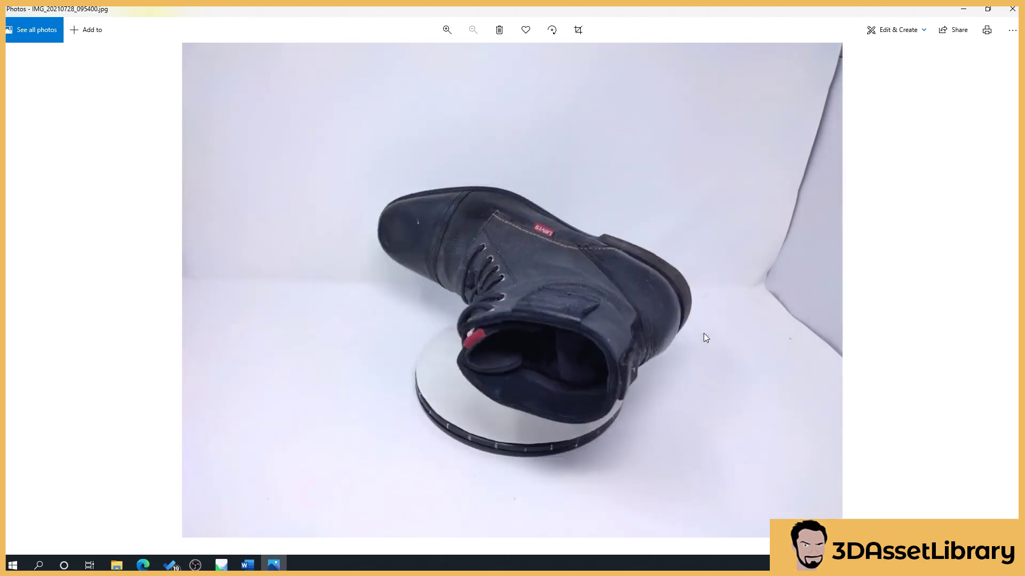
key(Right)
key(Right)
key(Right)
key(Right)
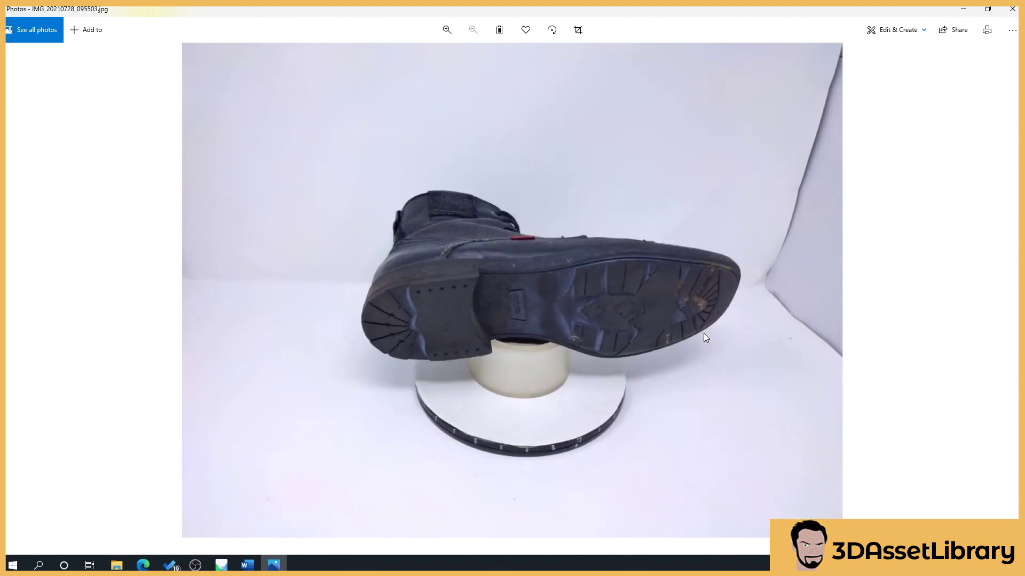
key(Right)
key(Right)
key(Right)
key(Right)
key(Right)
key(Right)
key(Right)
key(Right)
key(Right)
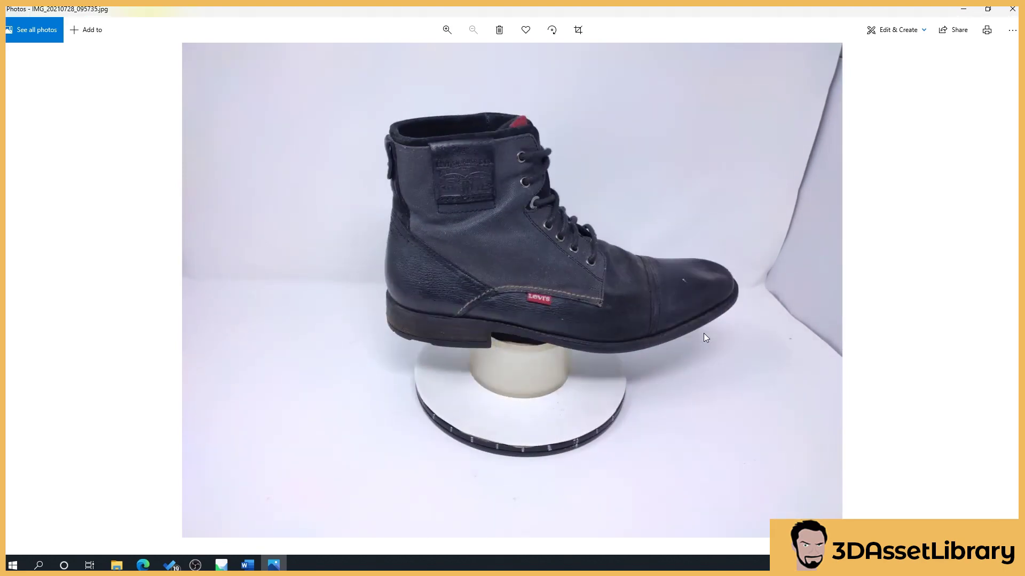
Step back and forth through the boot shots, ending on IMG_20210728_094612.jpg.
key(Left)
key(Left)
key(Left)
key(Left)
key(Left)
key(Left)
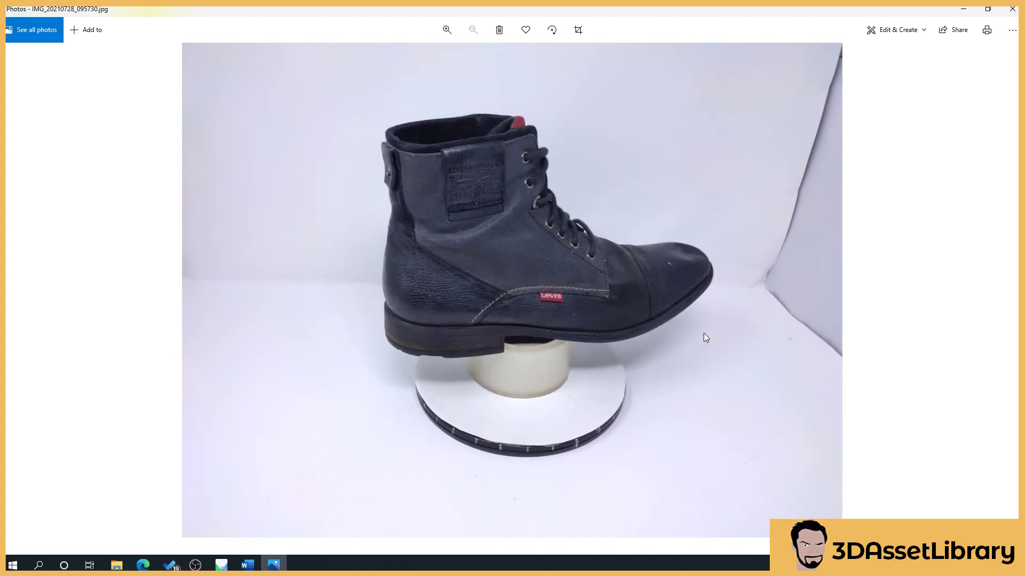
key(Left)
key(Left)
key(Left)
key(Left)
key(Left)
key(Left)
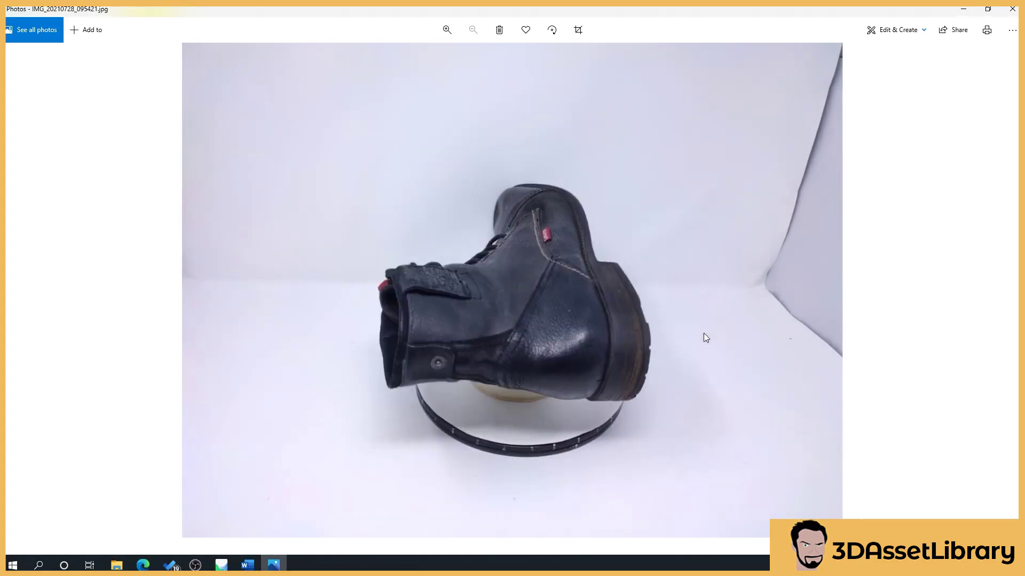
key(Left)
key(Left)
key(Left)
key(Left)
key(Left)
key(Left)
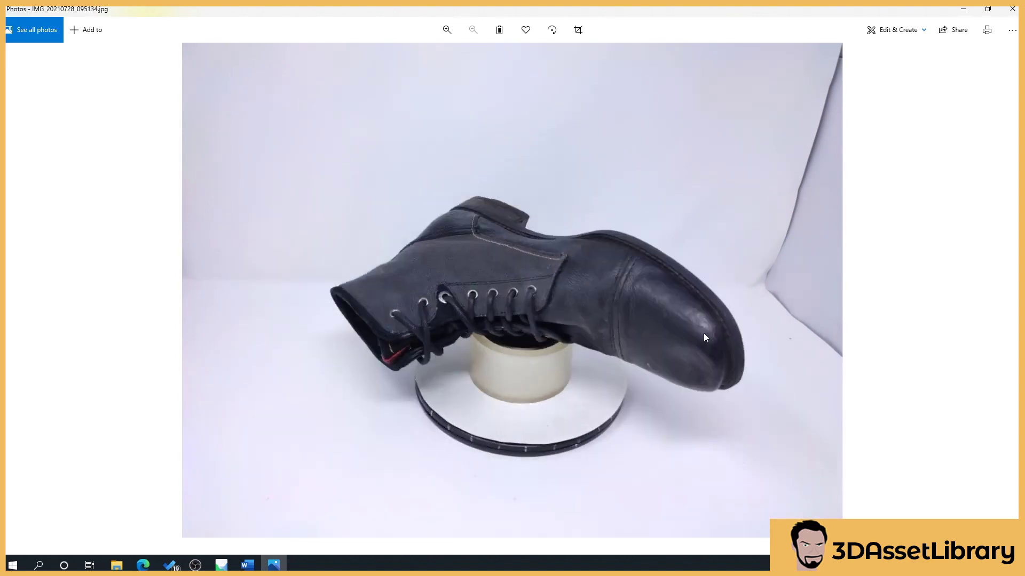
key(Left)
key(Left)
key(Left)
key(Left)
key(Left)
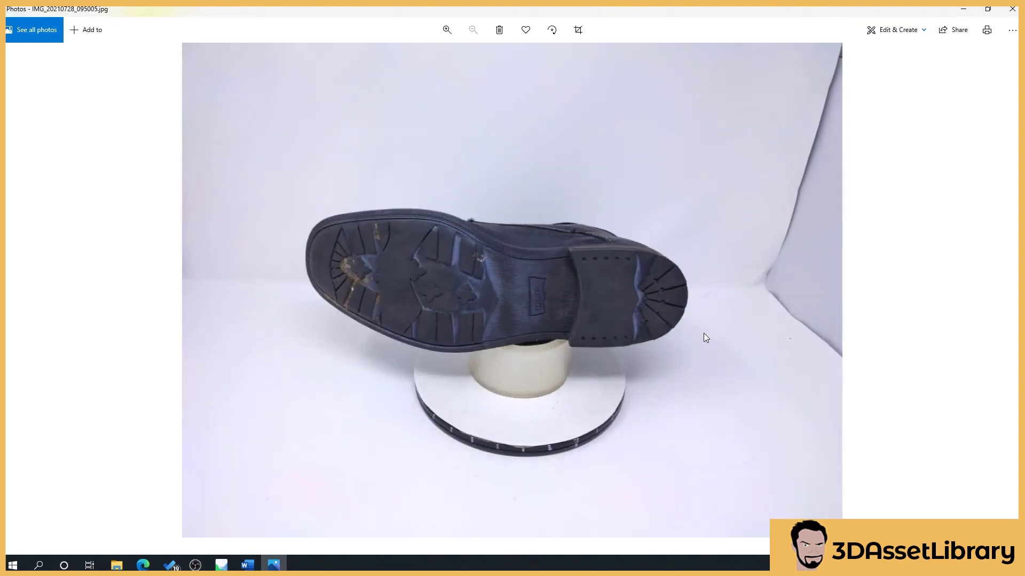
key(Right)
key(Right)
key(Right)
key(Right)
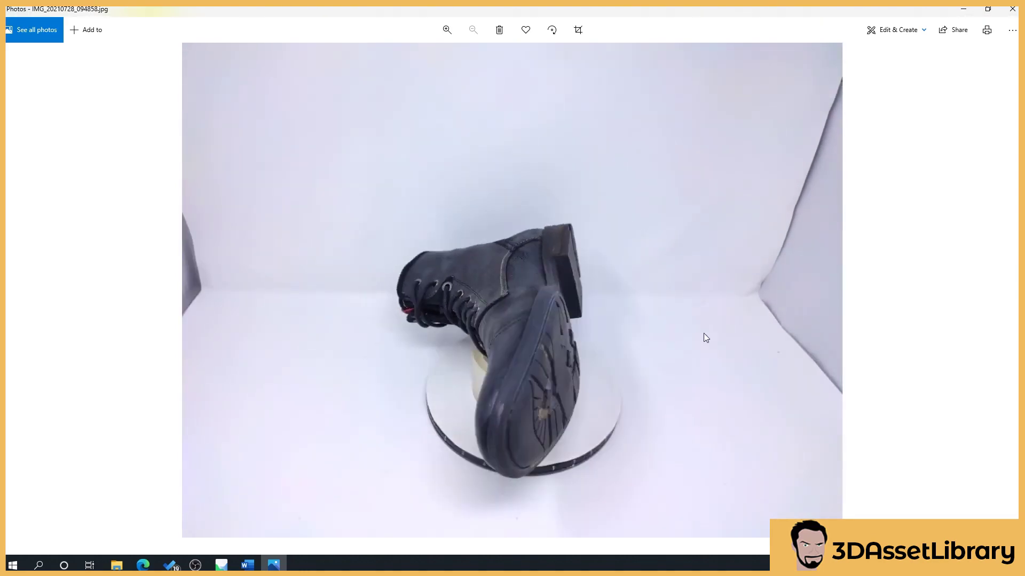
key(Right)
key(Right)
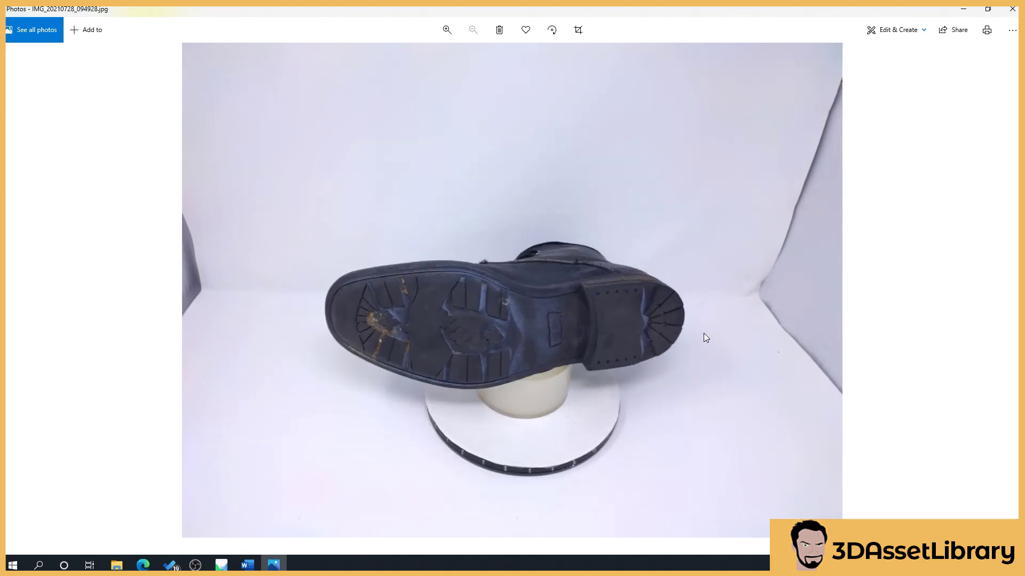
key(Right)
key(Right)
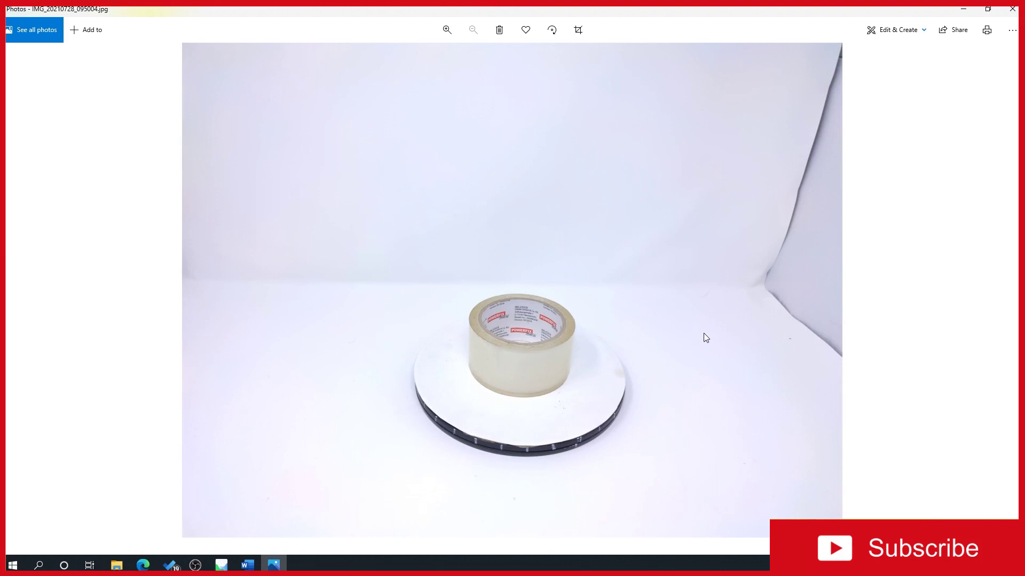
key(Left)
key(Left)
key(Left)
key(Left)
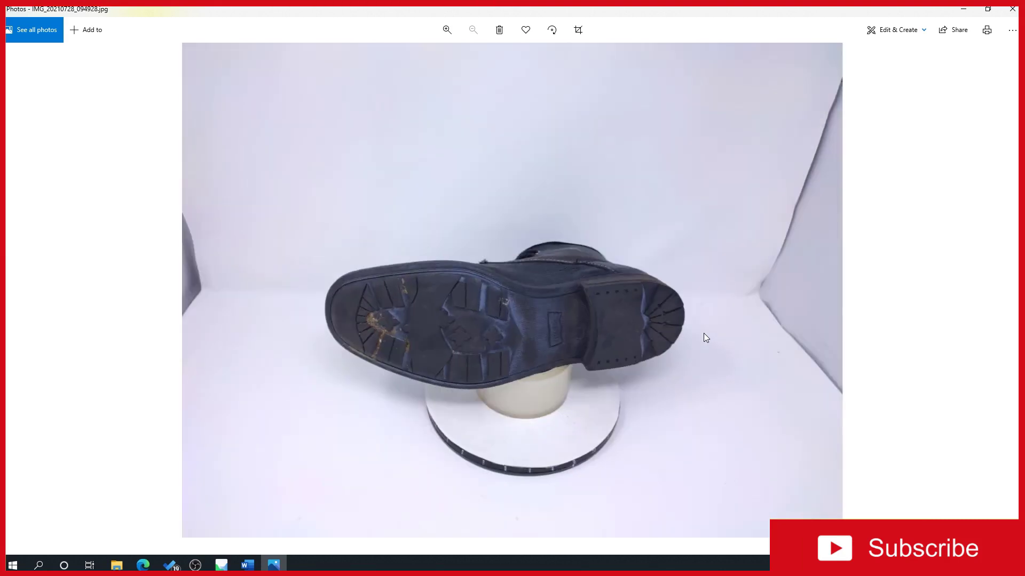
key(Left)
key(Left)
key(Left)
key(Left)
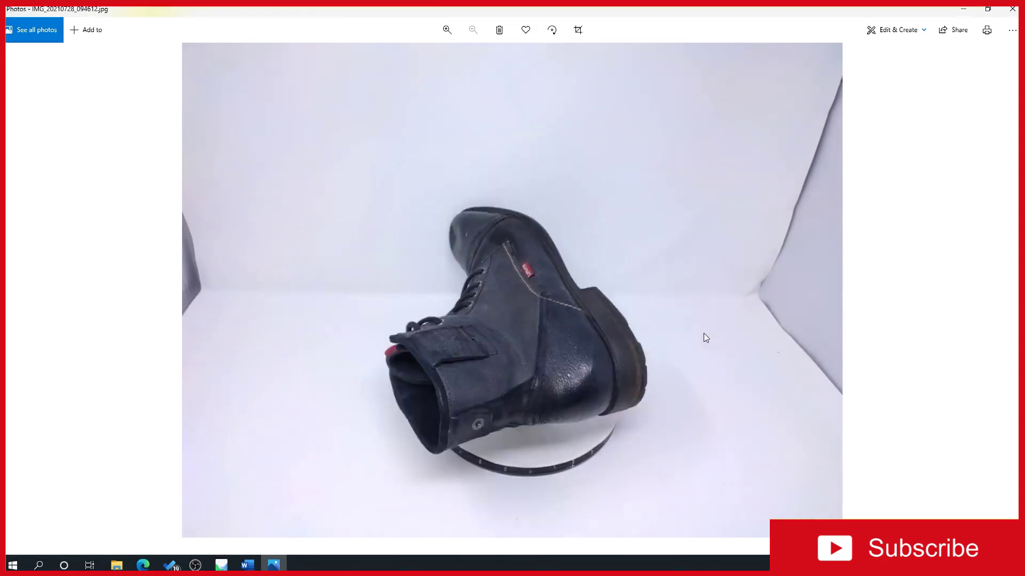
Advance through the remaining photos to IMG_20210729_183741.jpg, showing the hammer on the turntable.
key(Right)
key(Right)
key(Right)
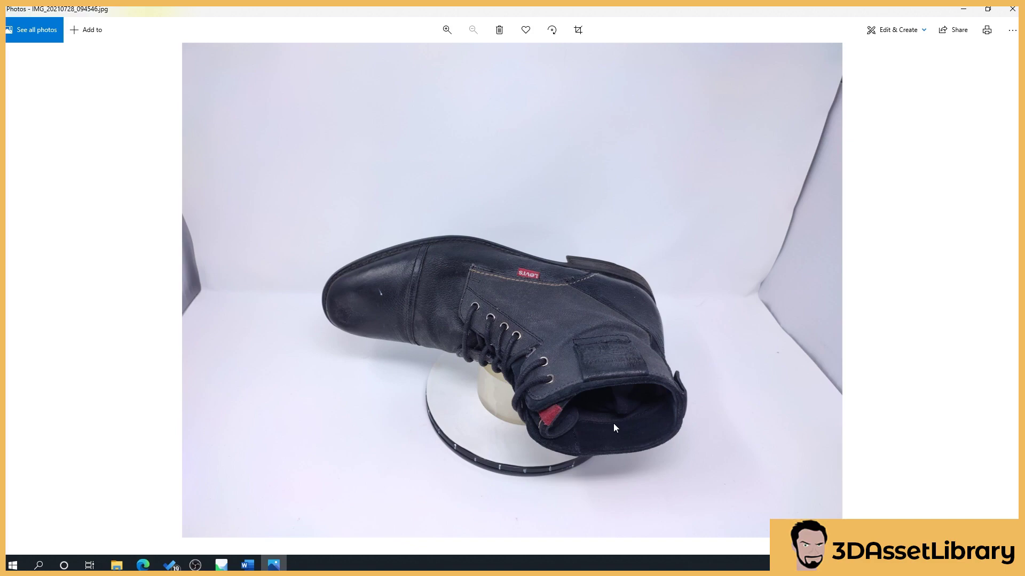
key(Right)
key(Right)
key(Right)
key(Right)
key(Right)
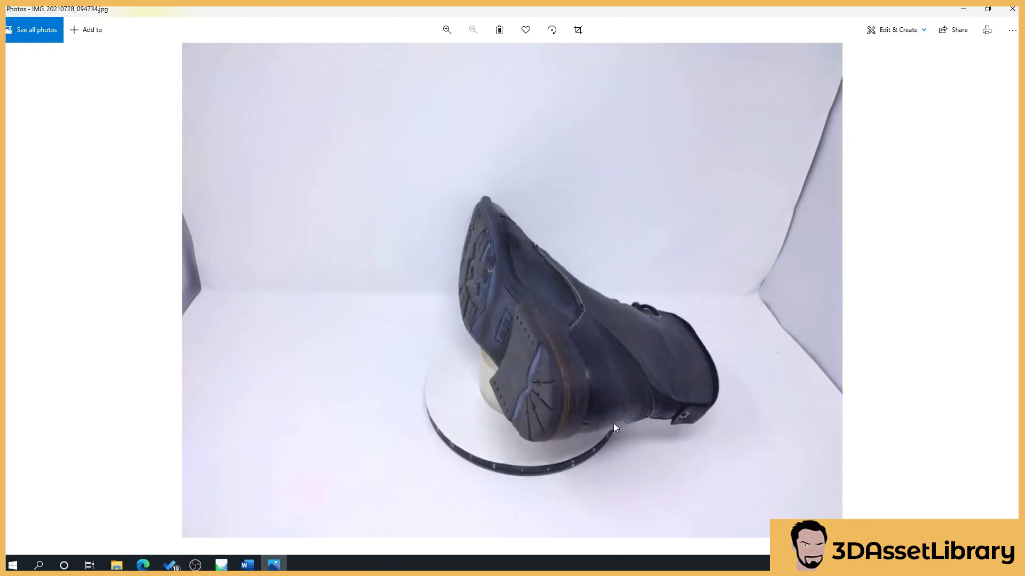
key(Right)
key(Right)
key(Right)
key(Right)
key(Right)
key(Right)
key(Right)
key(Right)
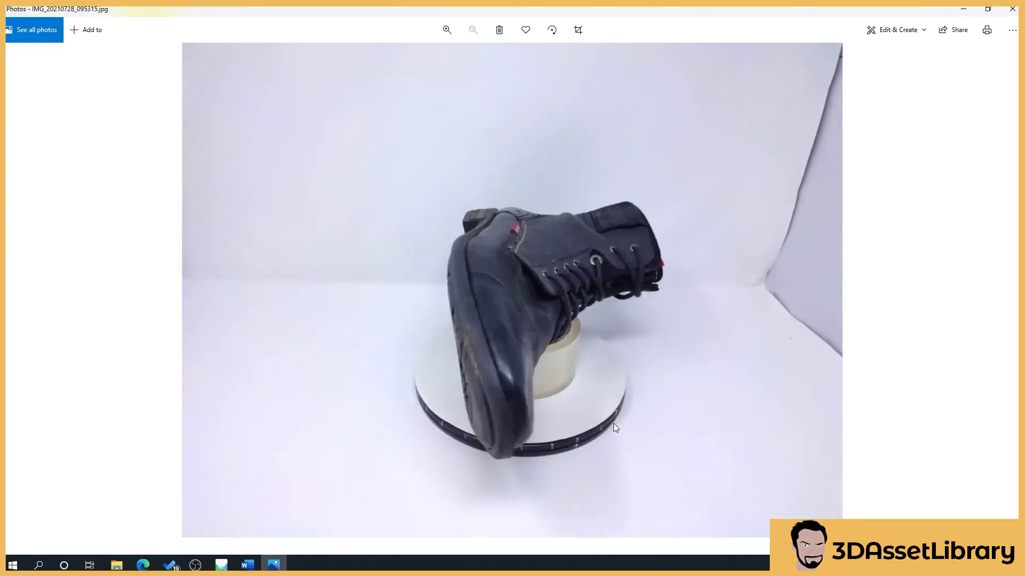
key(Right)
key(Right)
key(Right)
key(Right)
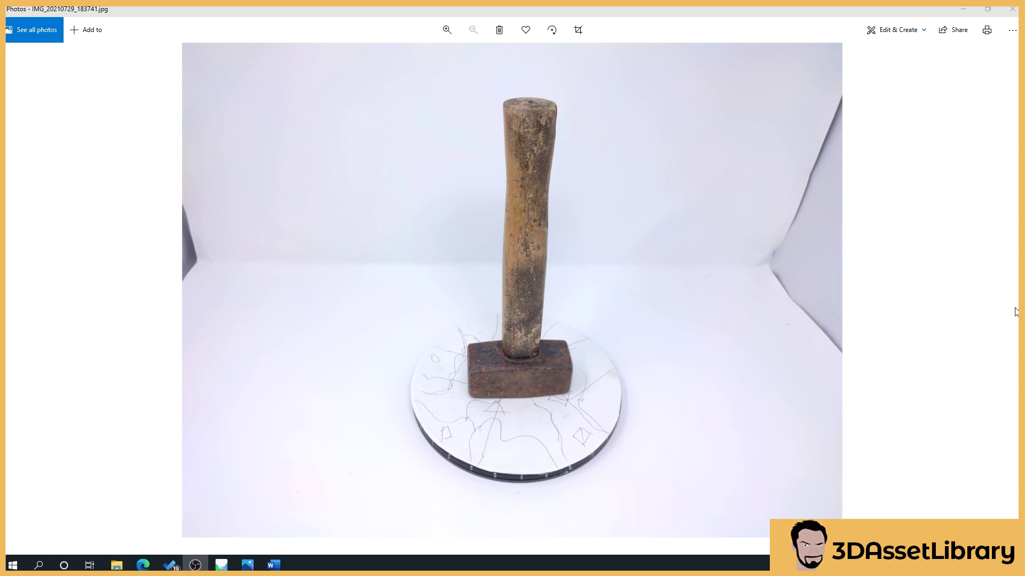
click(1011, 289)
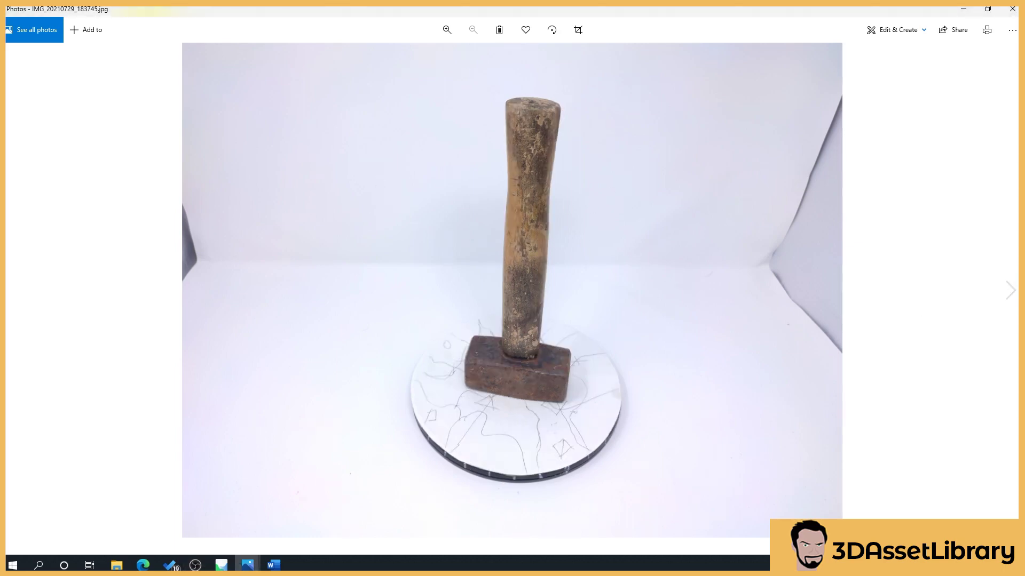
key(Right)
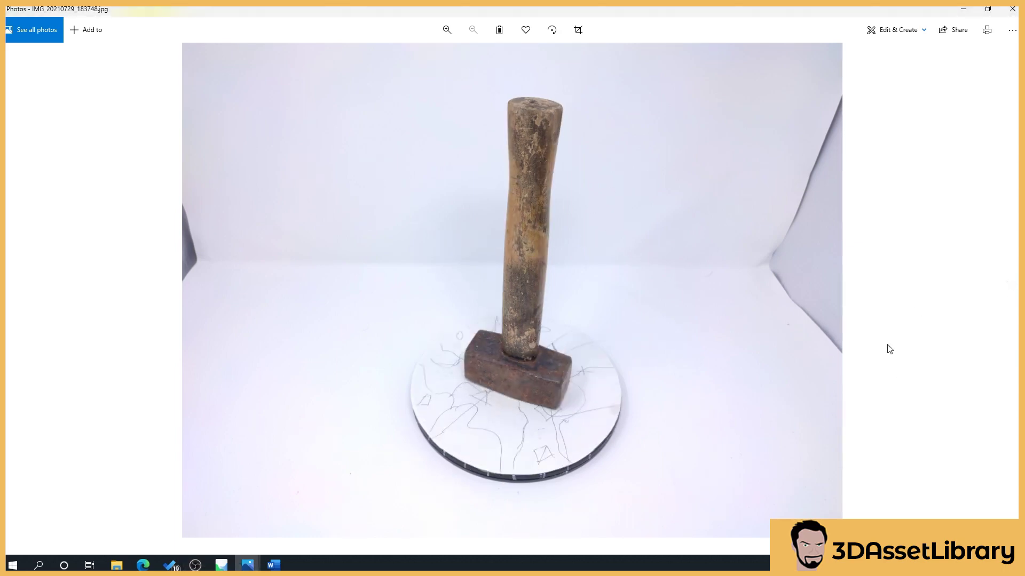
click(10, 290)
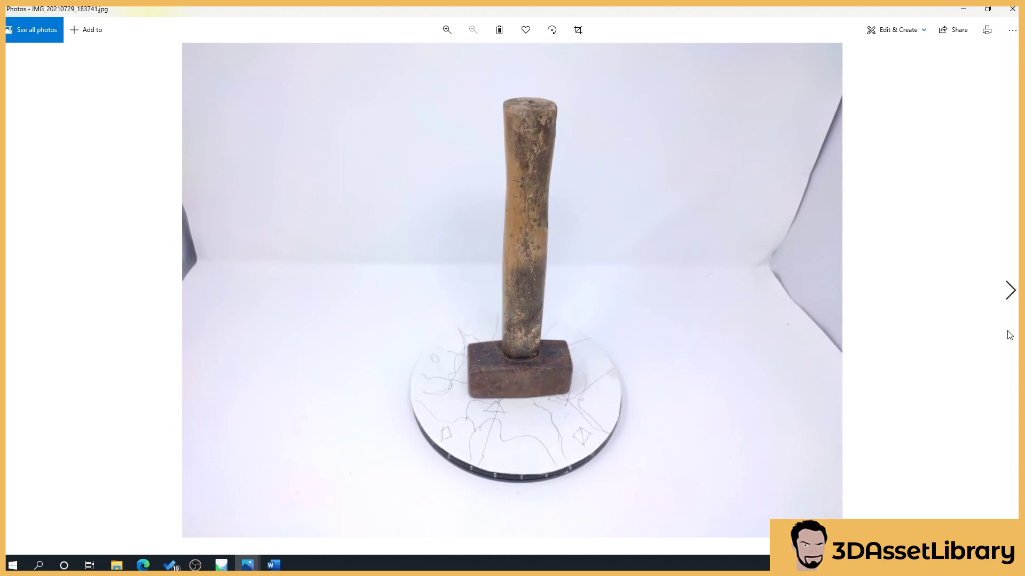
click(1009, 294)
click(1010, 297)
click(1009, 300)
click(1009, 302)
click(1009, 301)
click(1009, 302)
click(1009, 302)
click(1009, 301)
click(1009, 301)
click(15, 299)
click(15, 299)
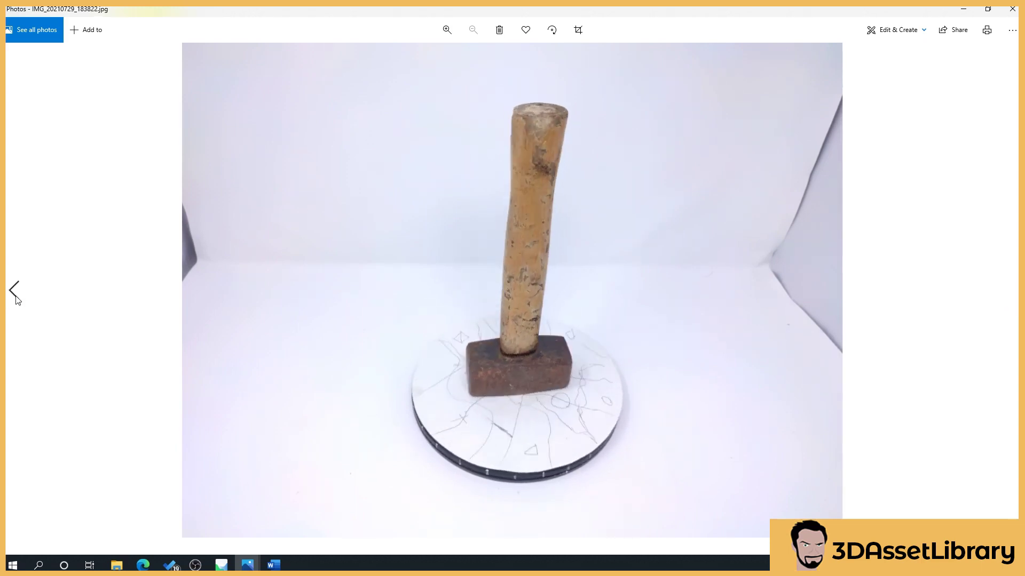
click(14, 299)
click(15, 299)
click(14, 298)
click(15, 299)
click(15, 299)
click(15, 299)
click(15, 299)
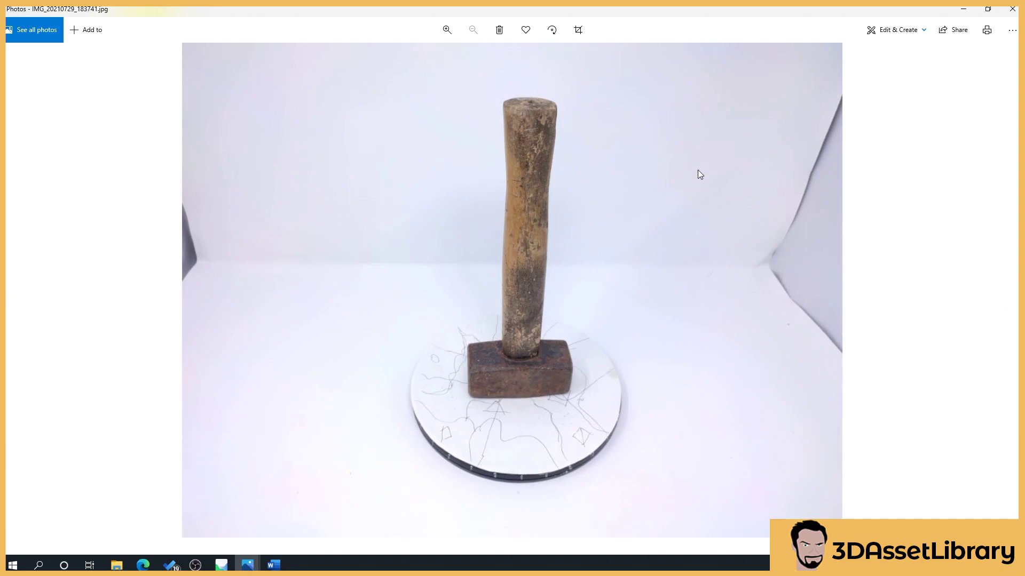